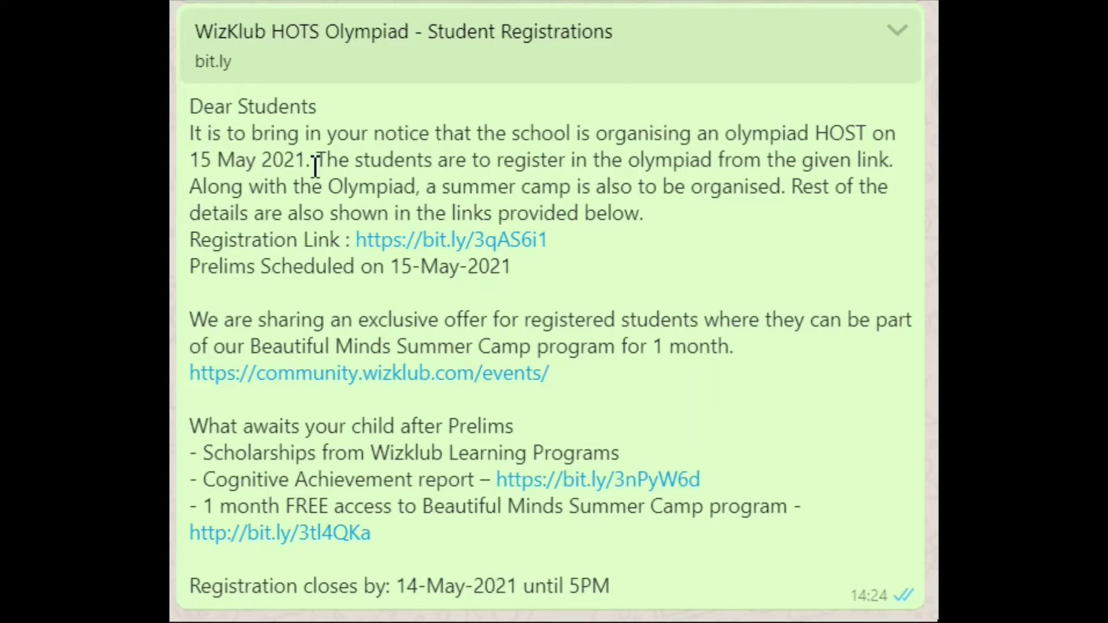
- Open the olympiad registration form from the message's registration link and select Gyandan Global School as the school name
drag(315, 166, 195, 166)
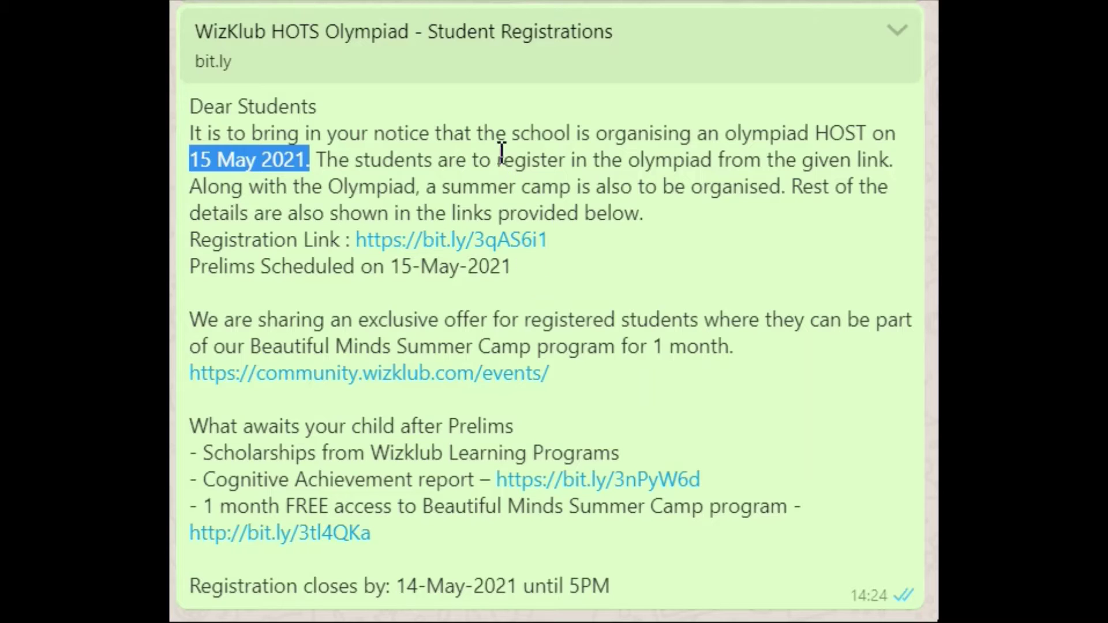
click(508, 241)
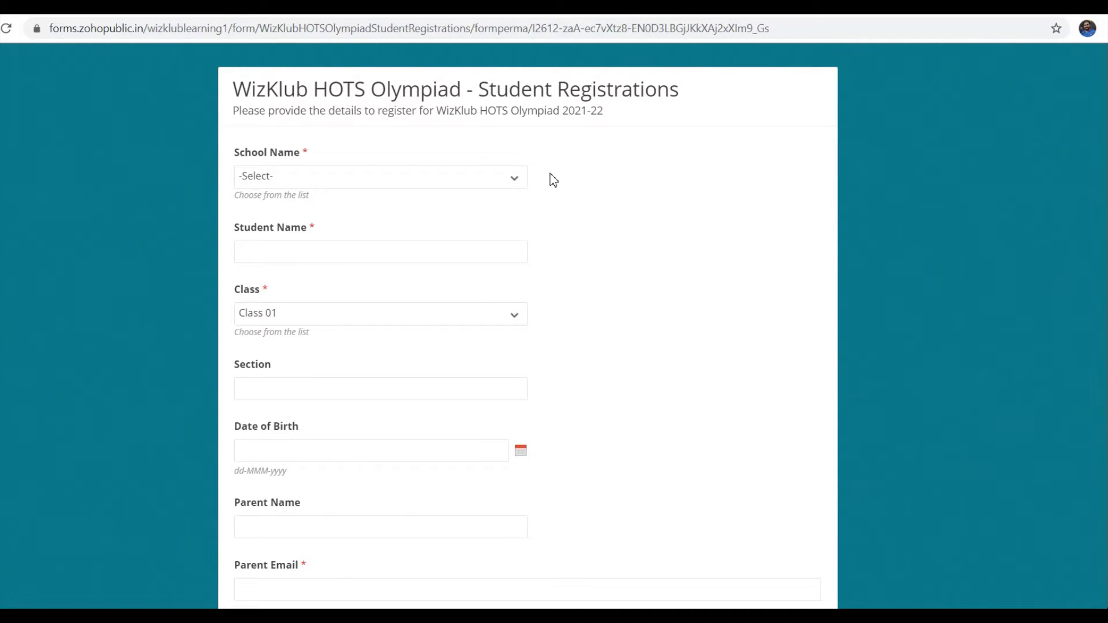
click(515, 179)
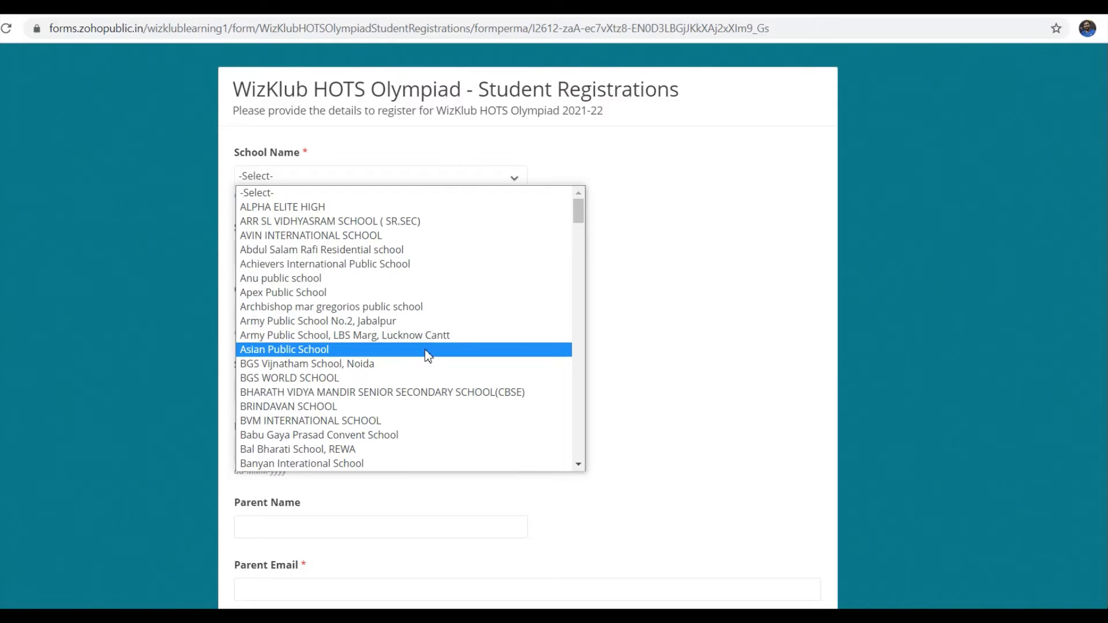
scroll(427, 355, down, 14)
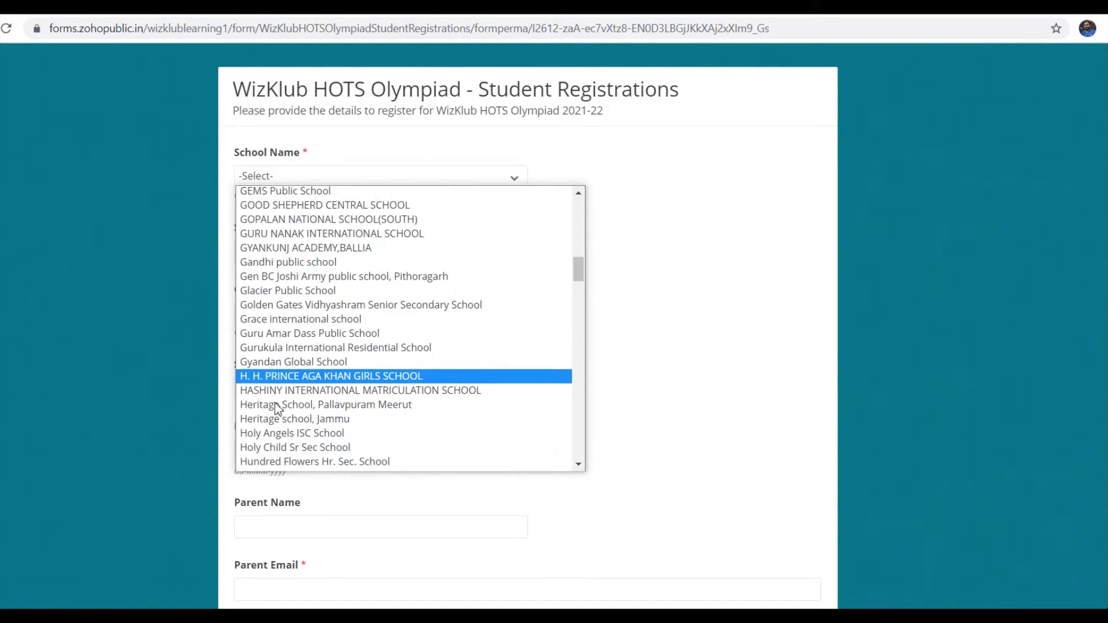
scroll(276, 408, down, 1)
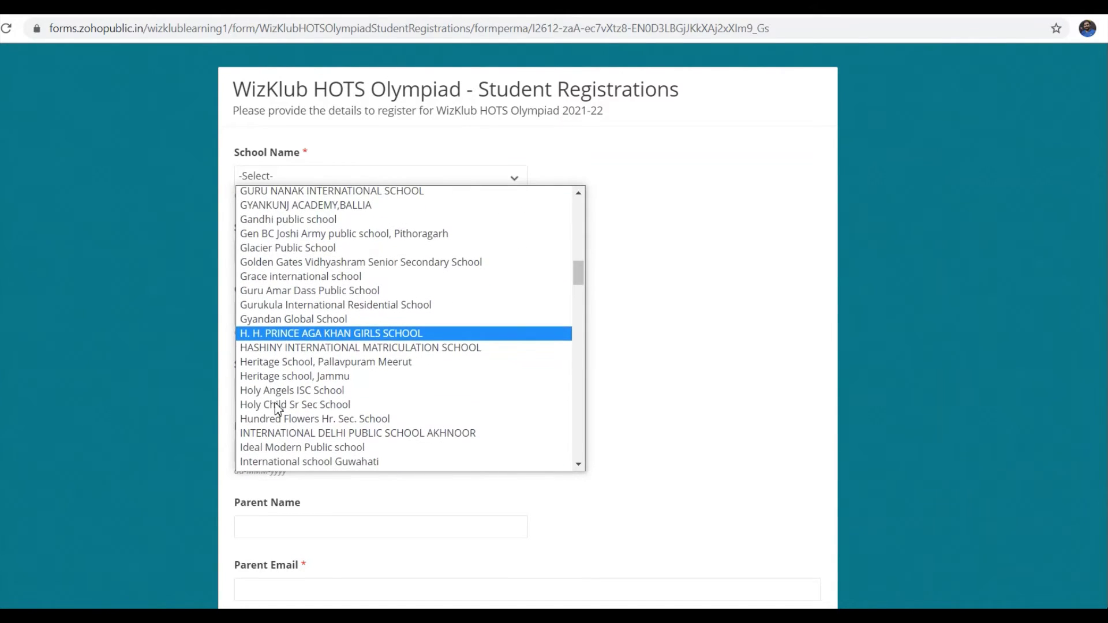
click(291, 319)
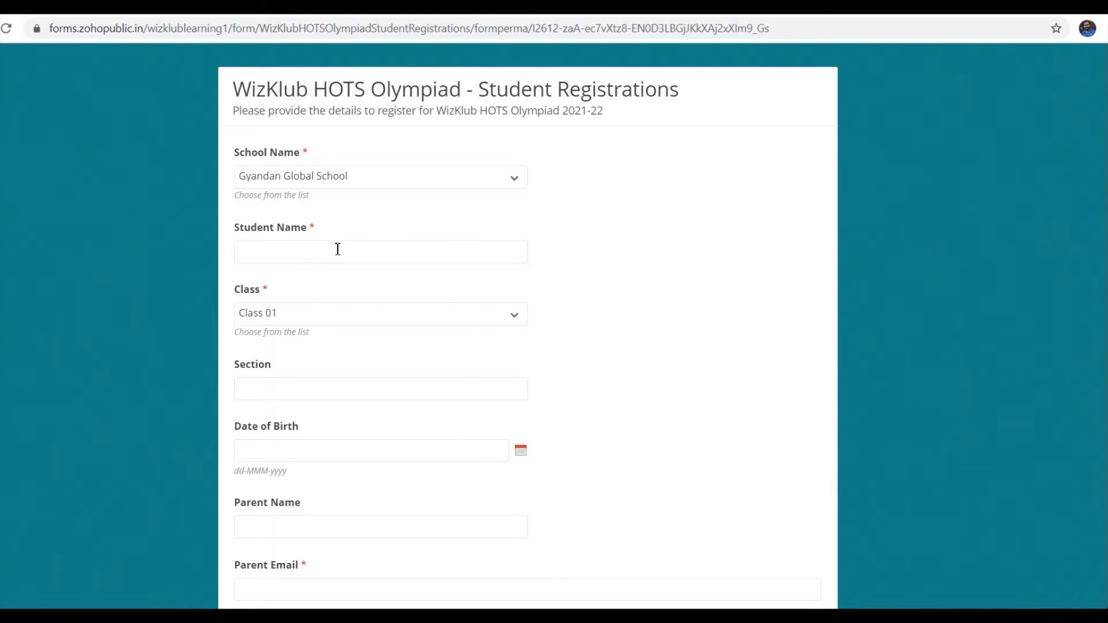
- Check the available Class options without changing Class 01, and view the remaining fields of the registration form
click(515, 318)
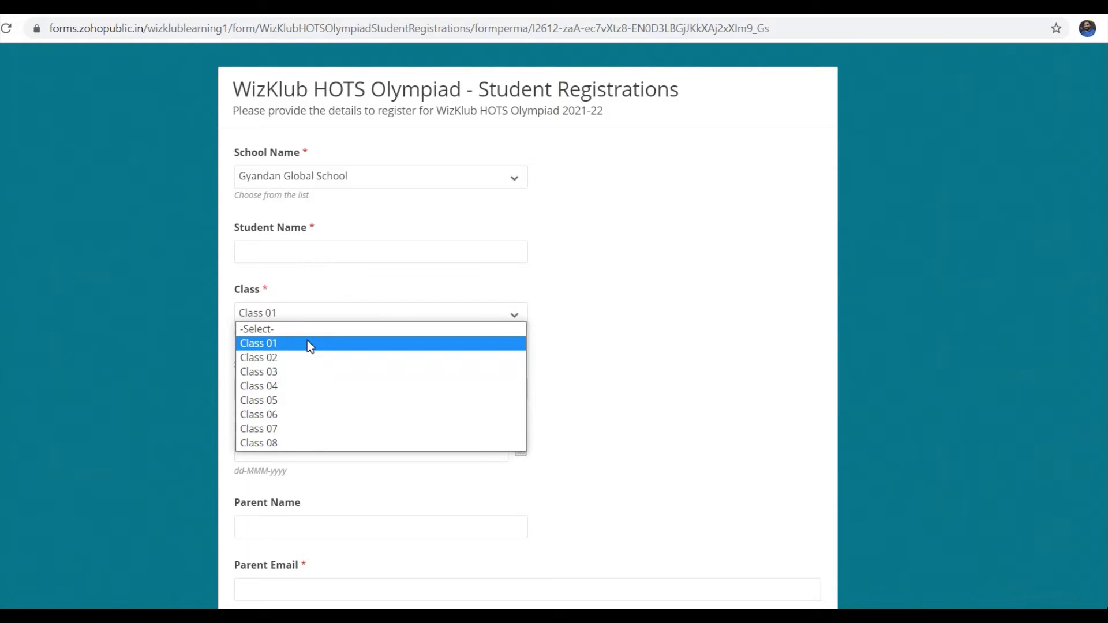
click(568, 293)
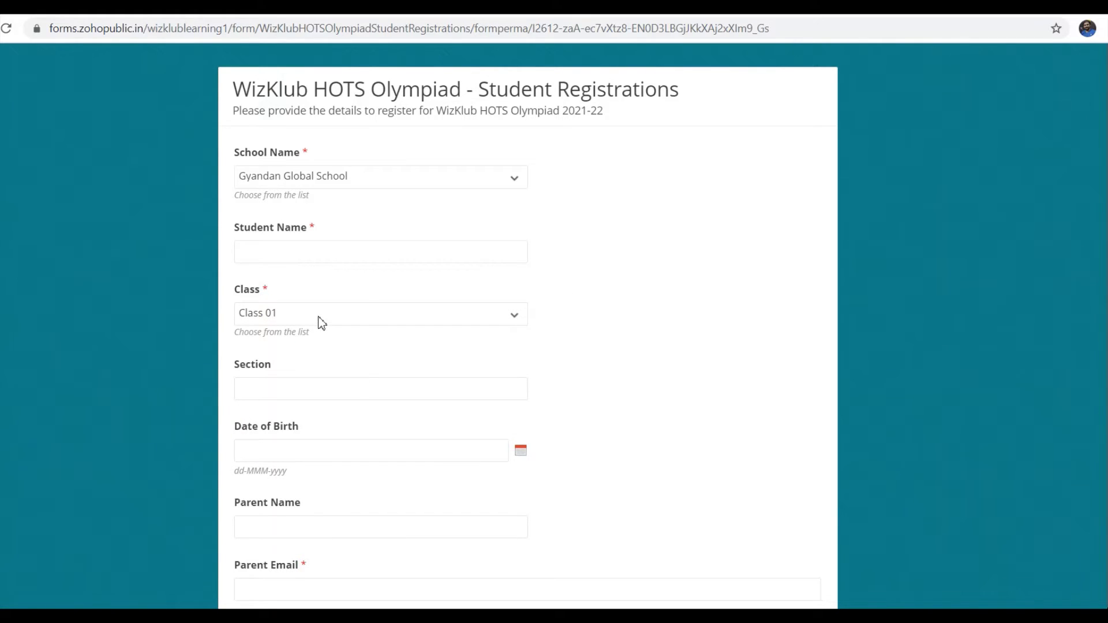
click(313, 389)
scroll(343, 442, down, 1)
scroll(342, 442, down, 3)
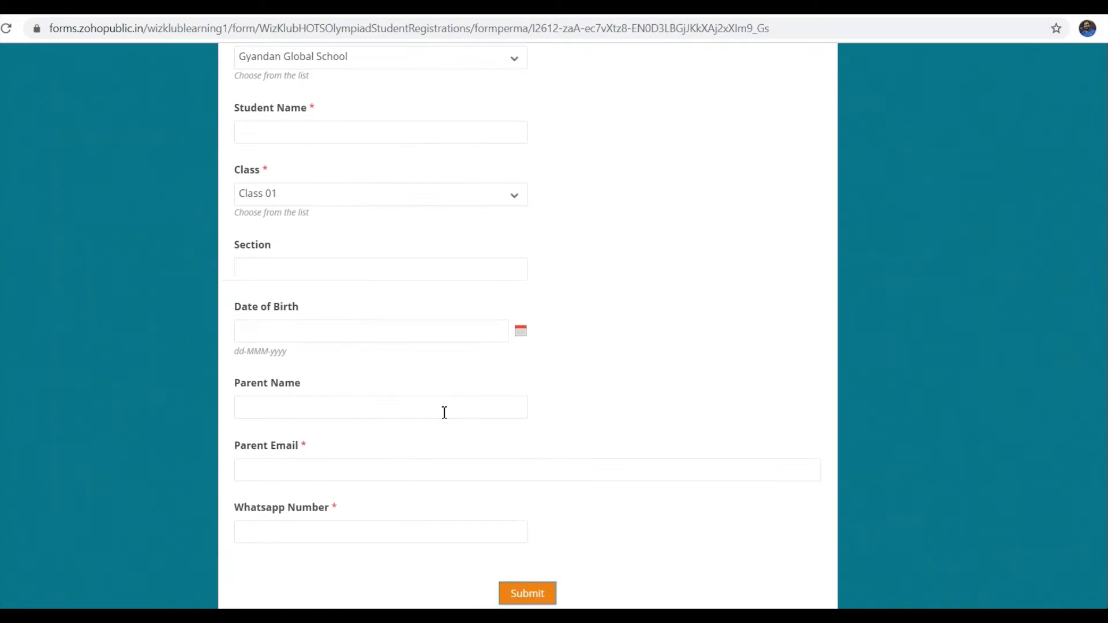
- Fill in the student's date of birth by choosing the year, month and day in the calendar
click(522, 334)
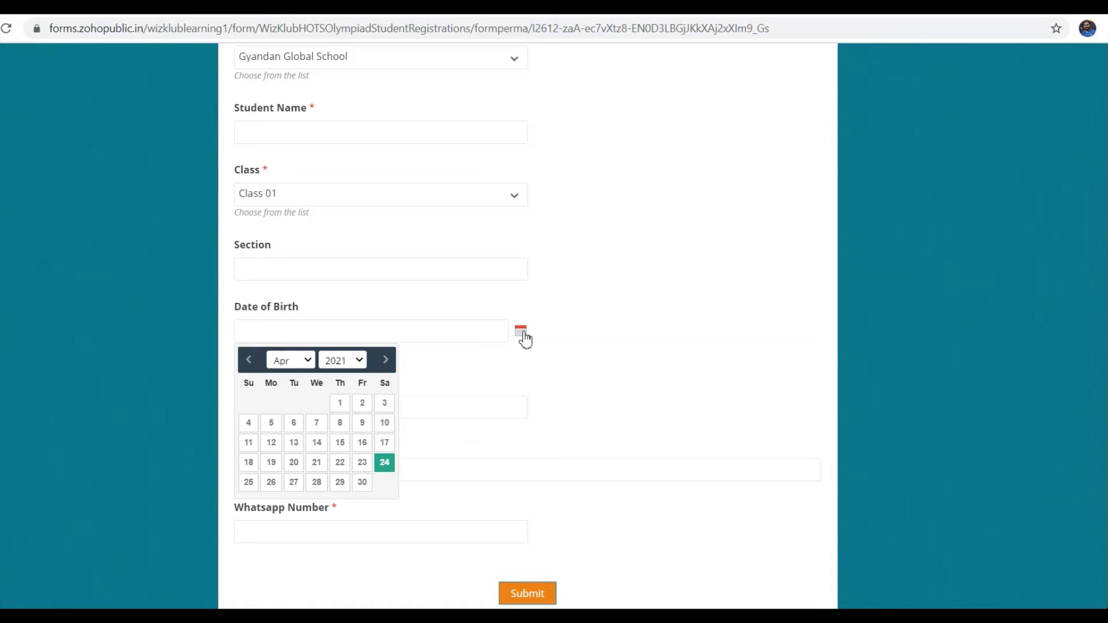
click(362, 368)
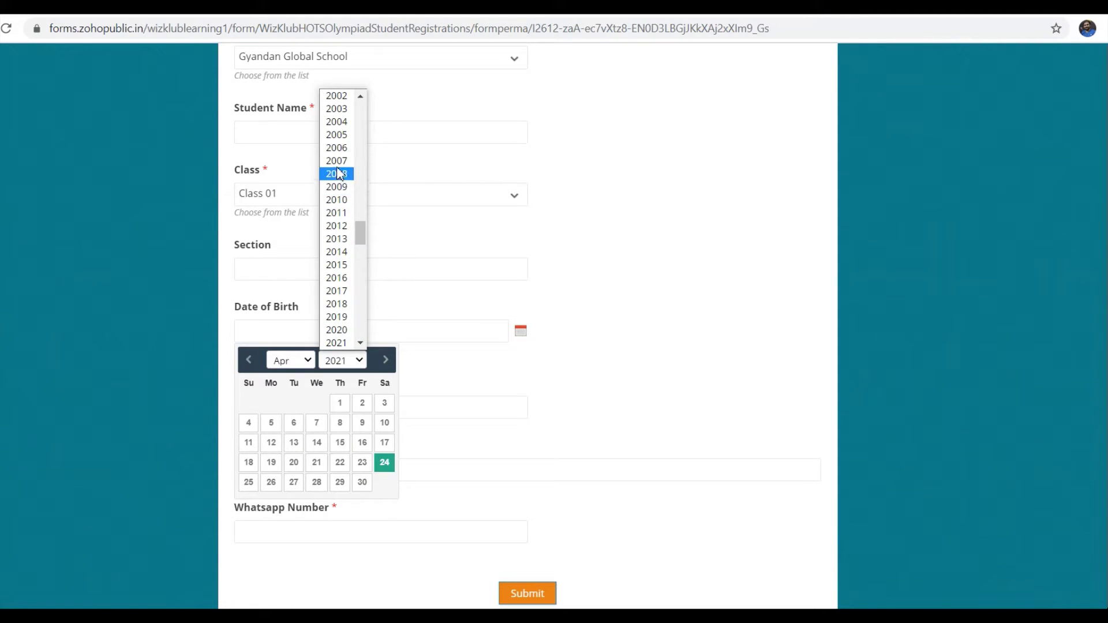
click(337, 126)
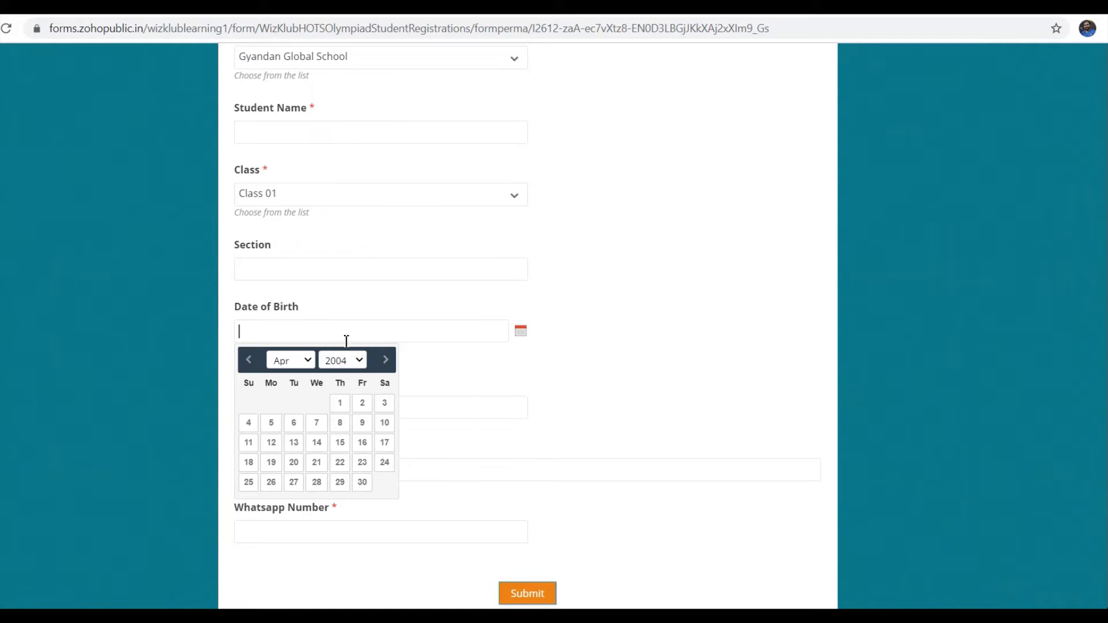
click(308, 363)
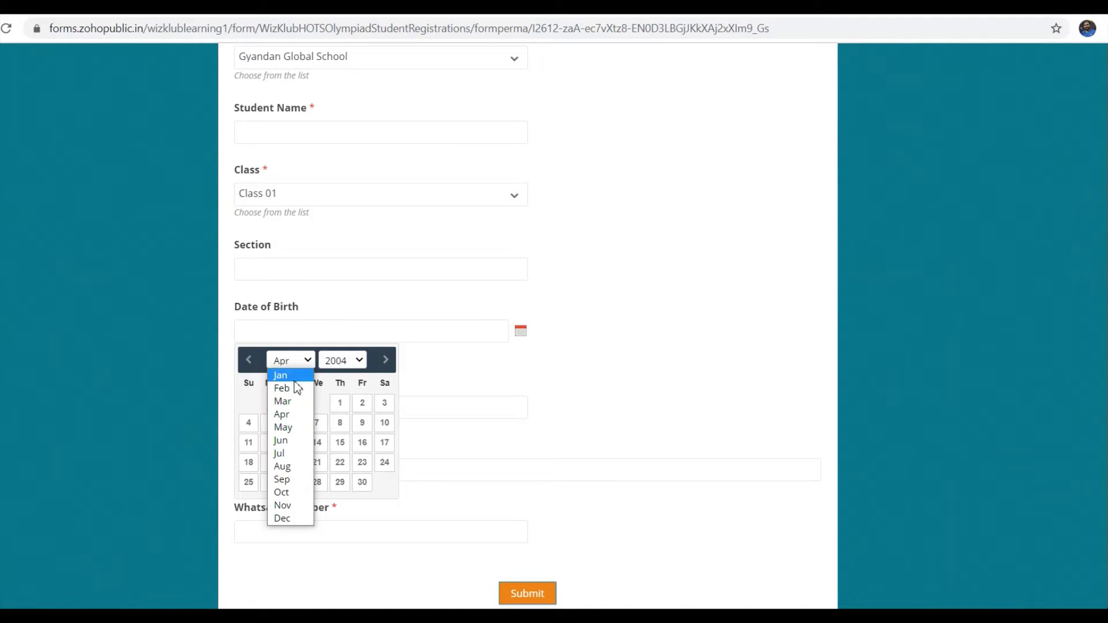
click(283, 454)
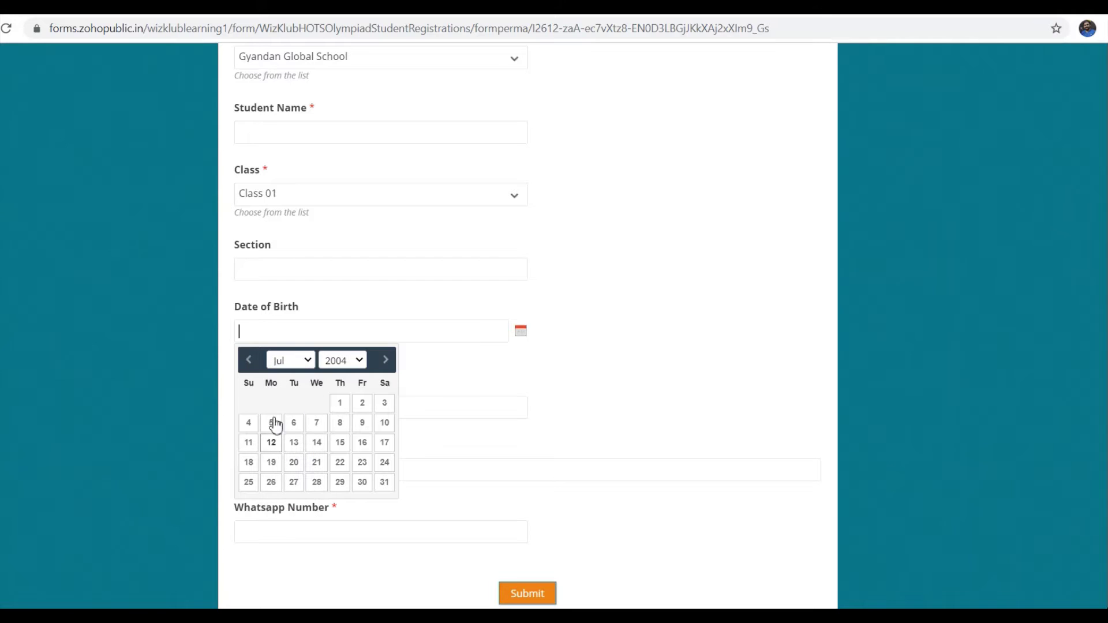
click(362, 427)
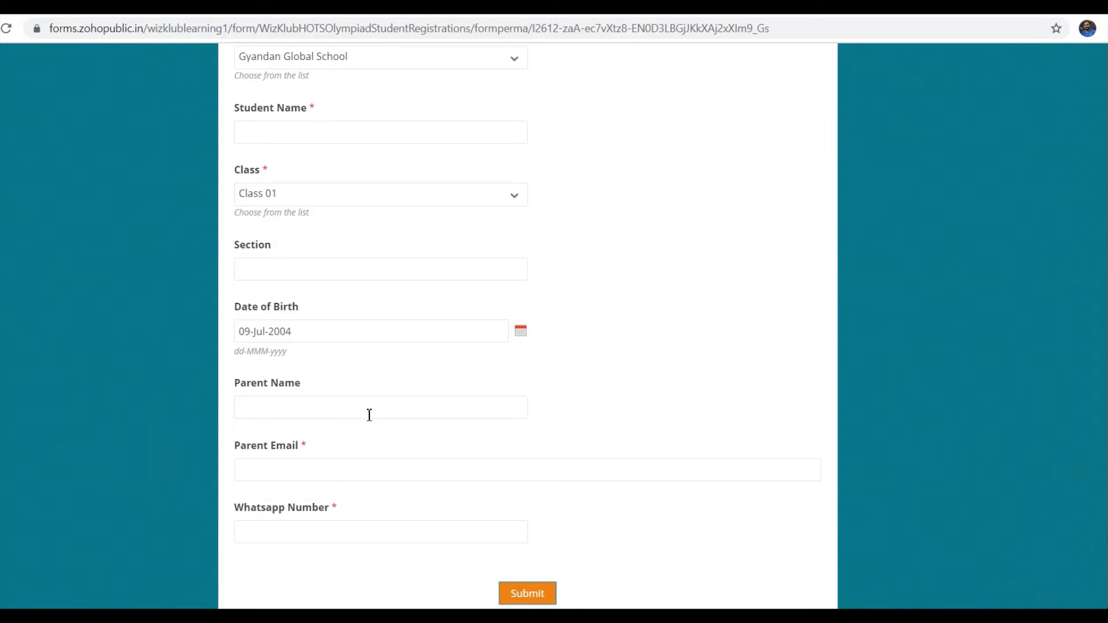
- Switch to Photos to view the image 2021-04-14.png
scroll(370, 415, down, 1)
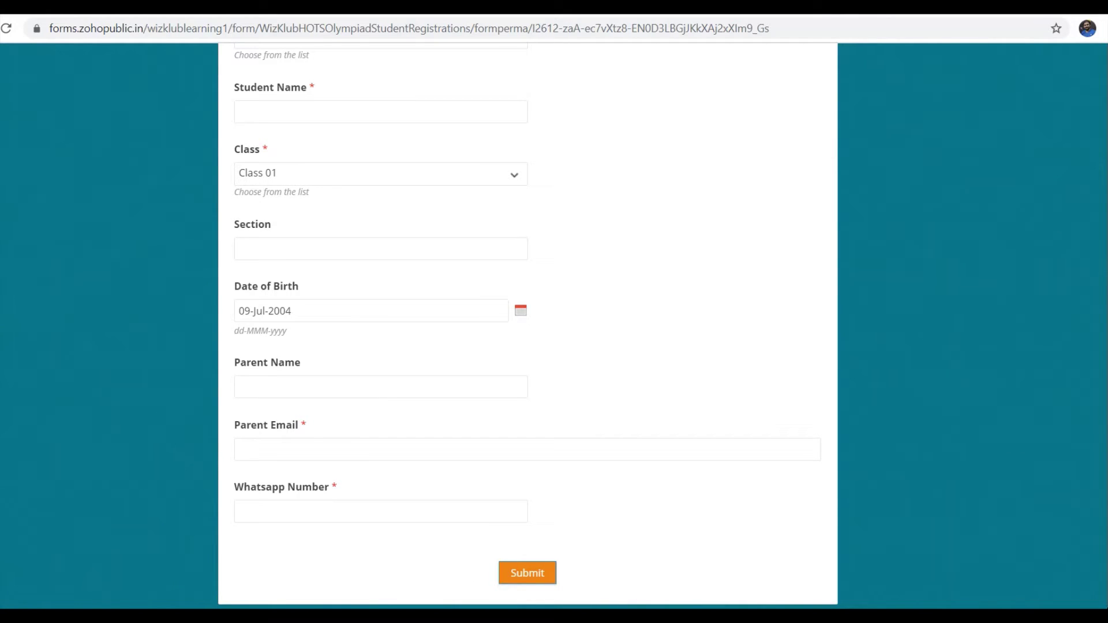
mouse_move(303, 616)
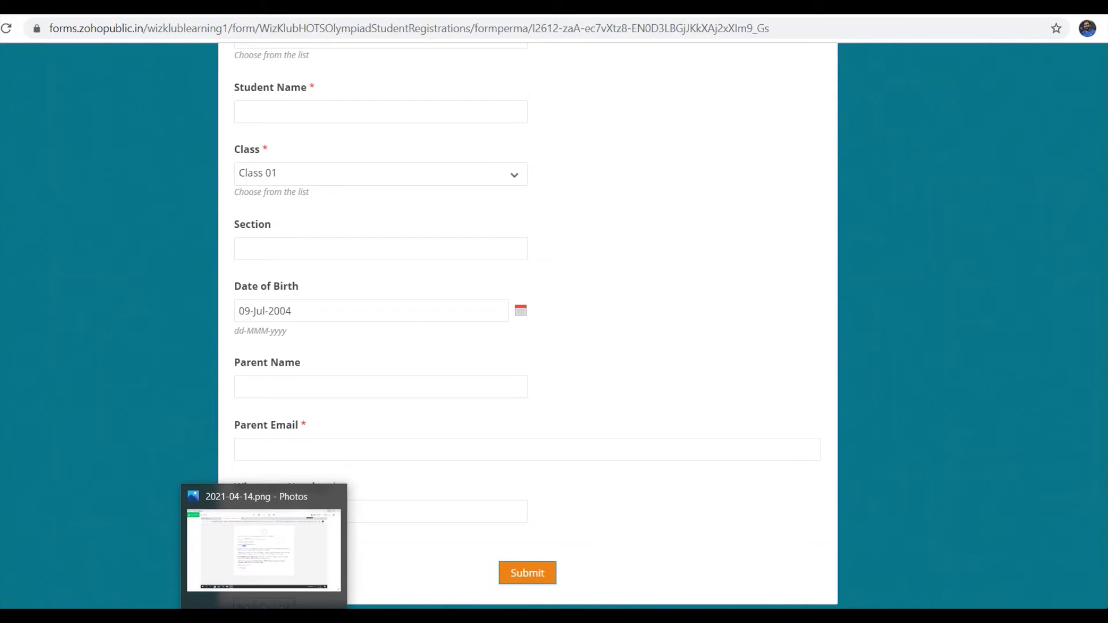
click(263, 616)
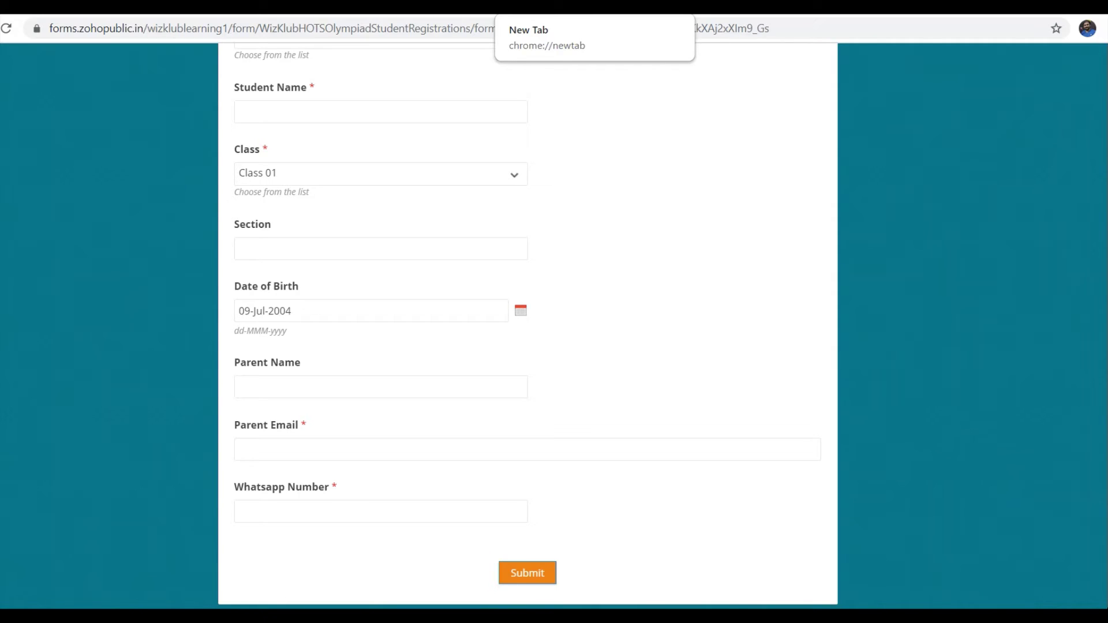
- Switch to the already open new browser page and go to the online.wizklub.com login page from its search box
click(543, 7)
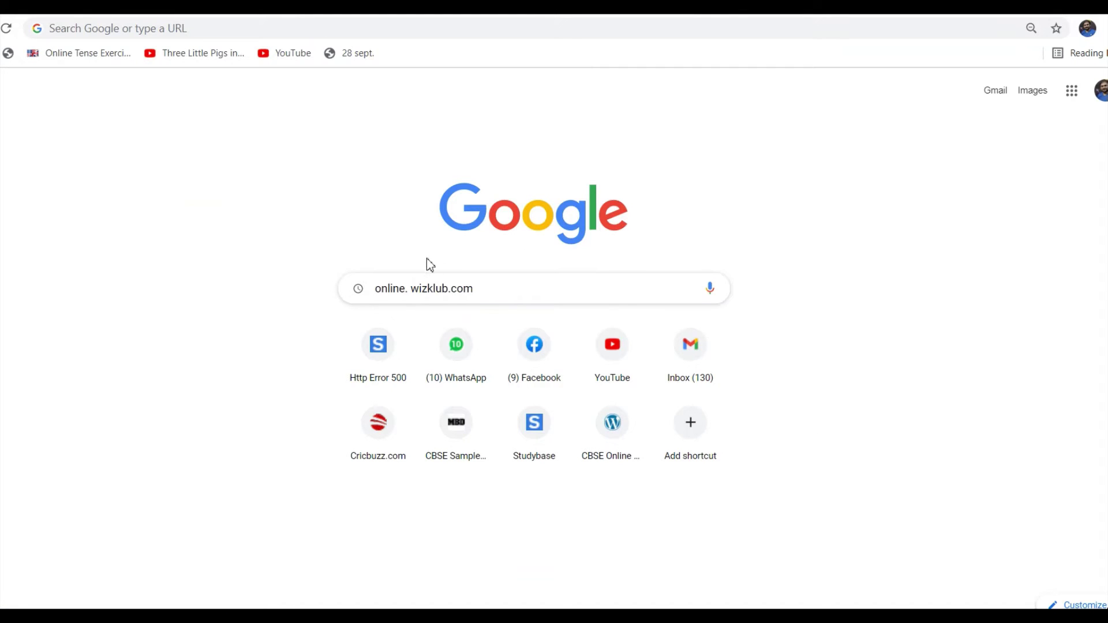
drag(475, 289, 381, 292)
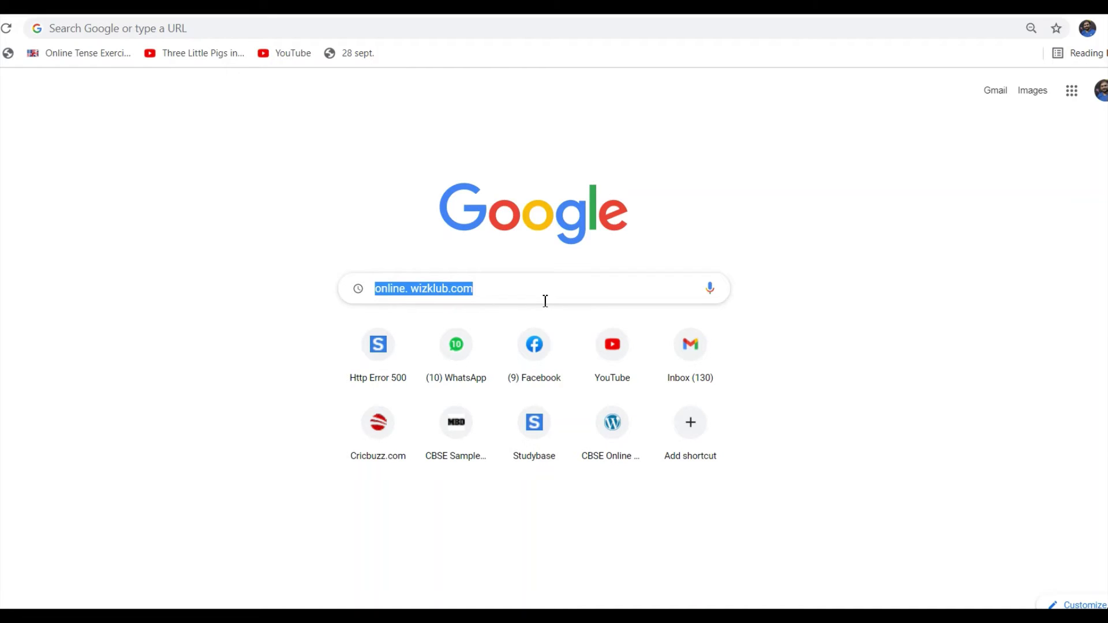
click(564, 301)
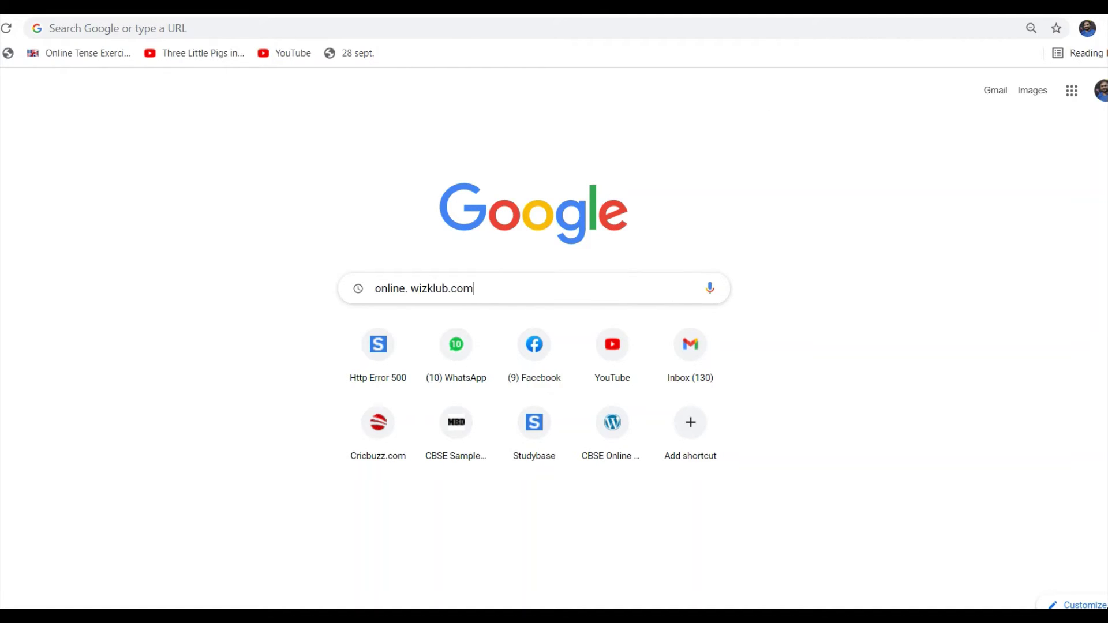
key(Return)
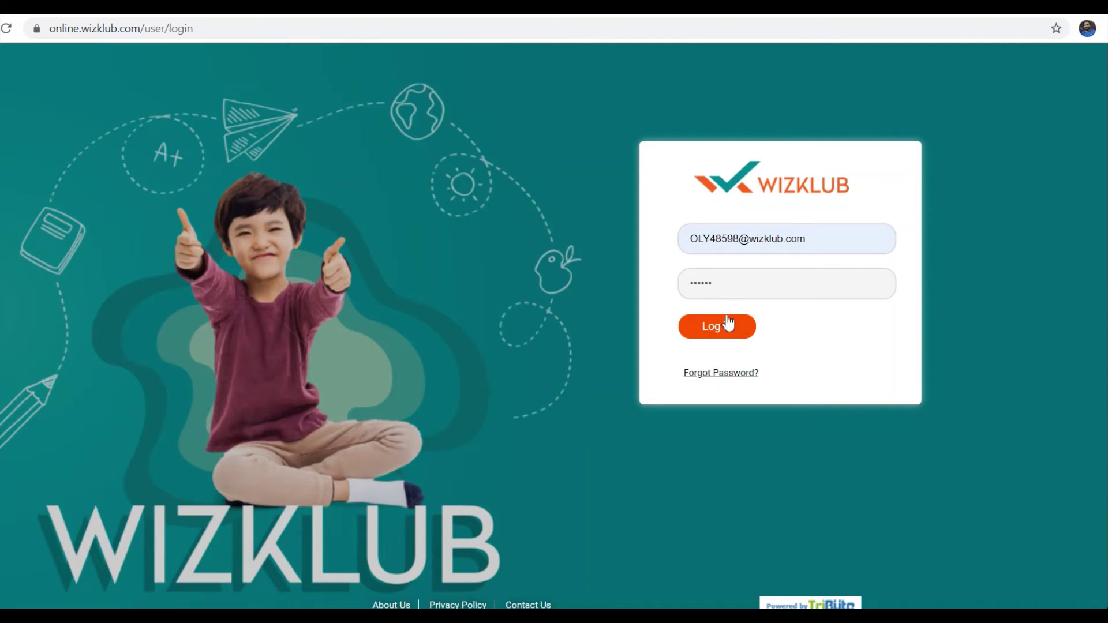
- Log in to the WizKlub student account and open Practice Workout-1 from the practice workouts
click(751, 326)
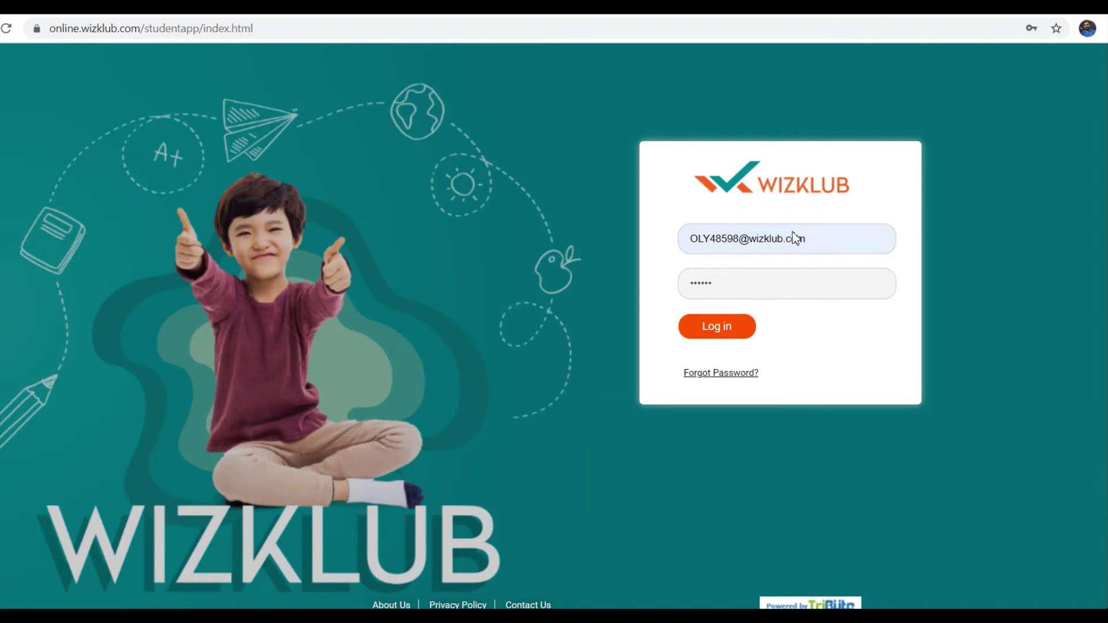
click(718, 327)
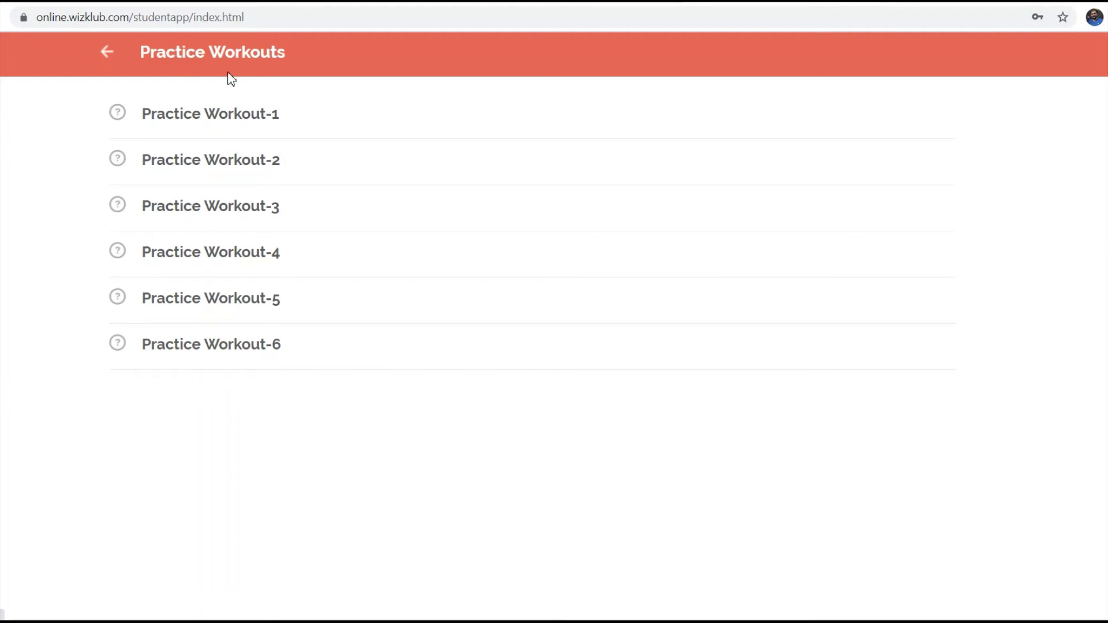
click(213, 122)
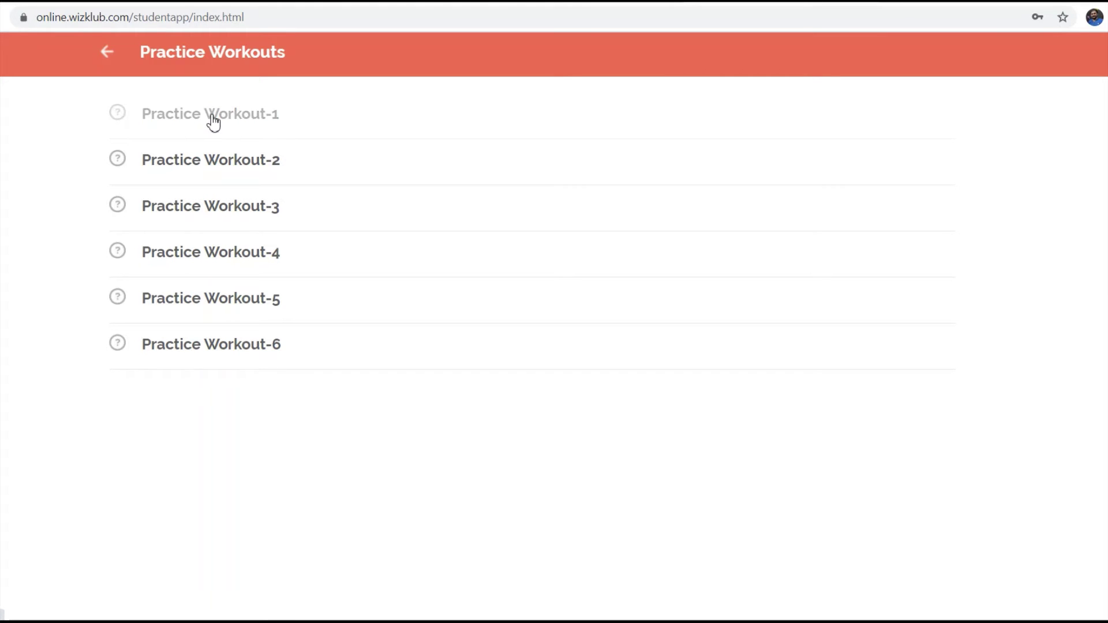
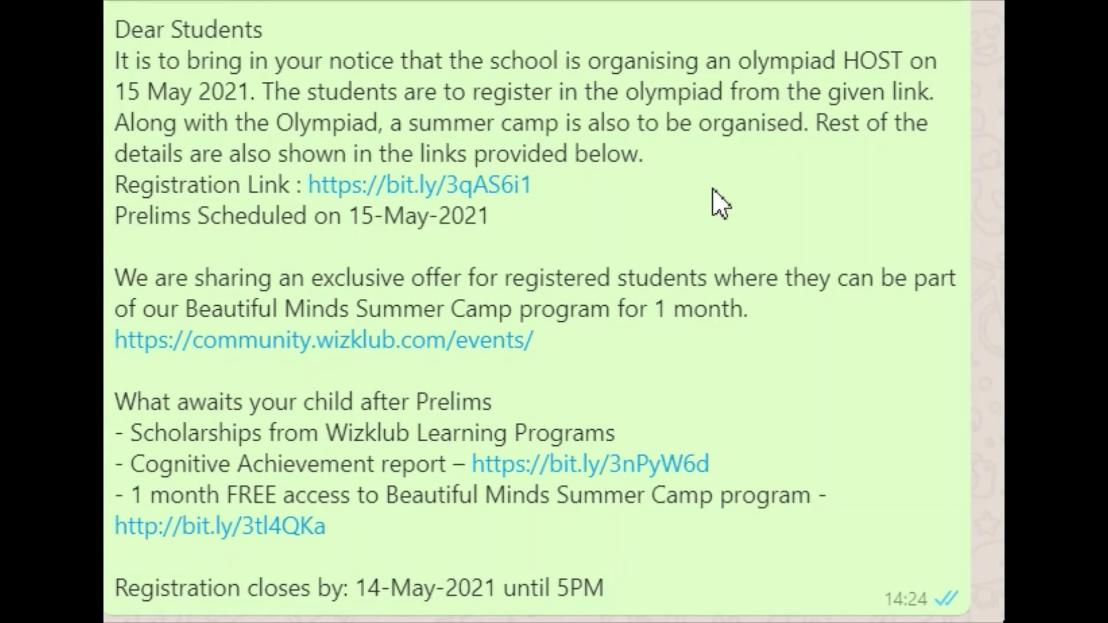
- Open the community.wizklub.com/events link from the message about the summer camp and switch the banner to another of today's events
drag(743, 310, 293, 301)
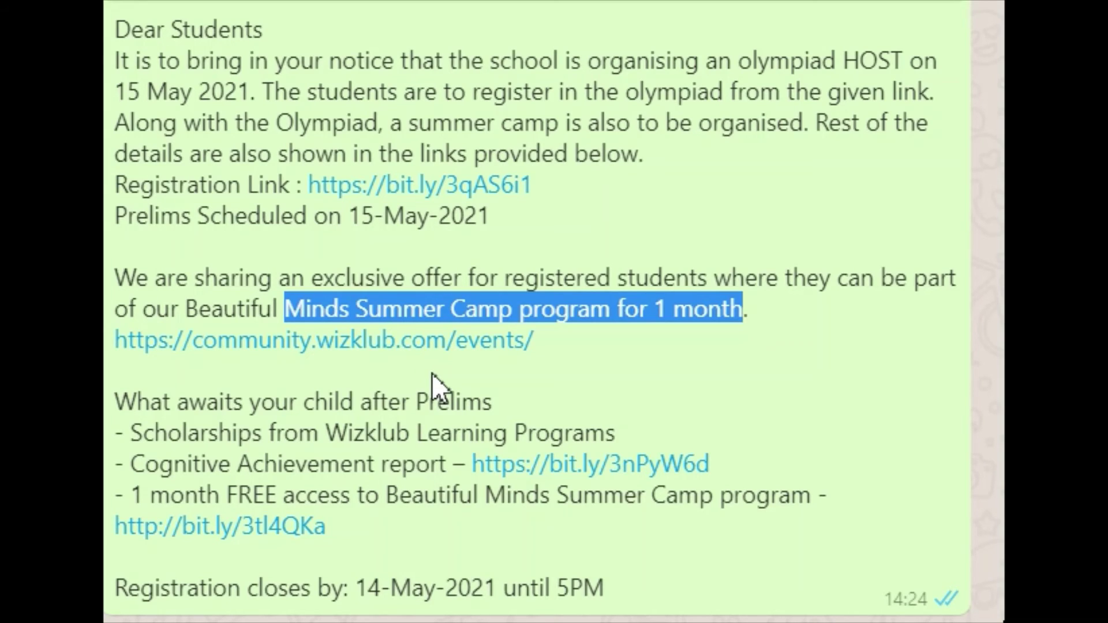
click(425, 344)
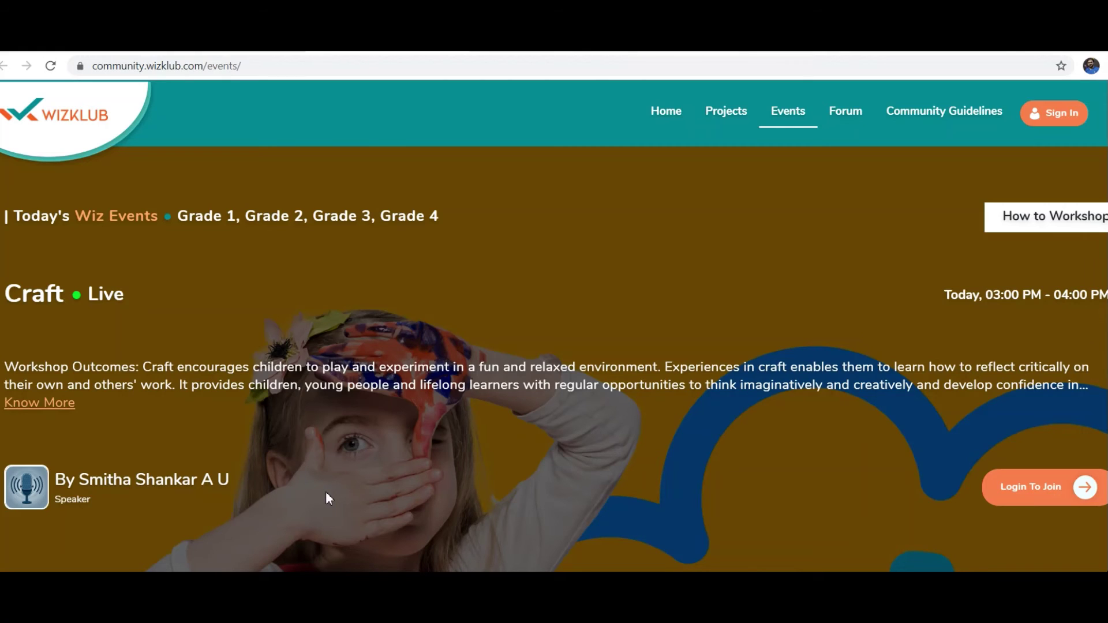
double_click(875, 437)
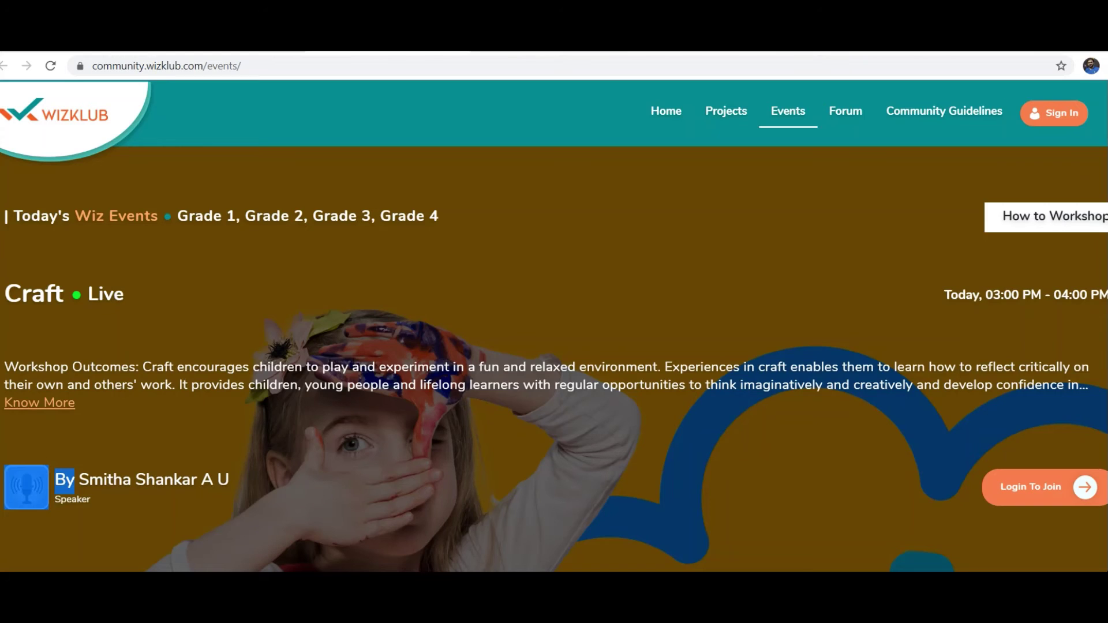
scroll(555, 375, down, 5)
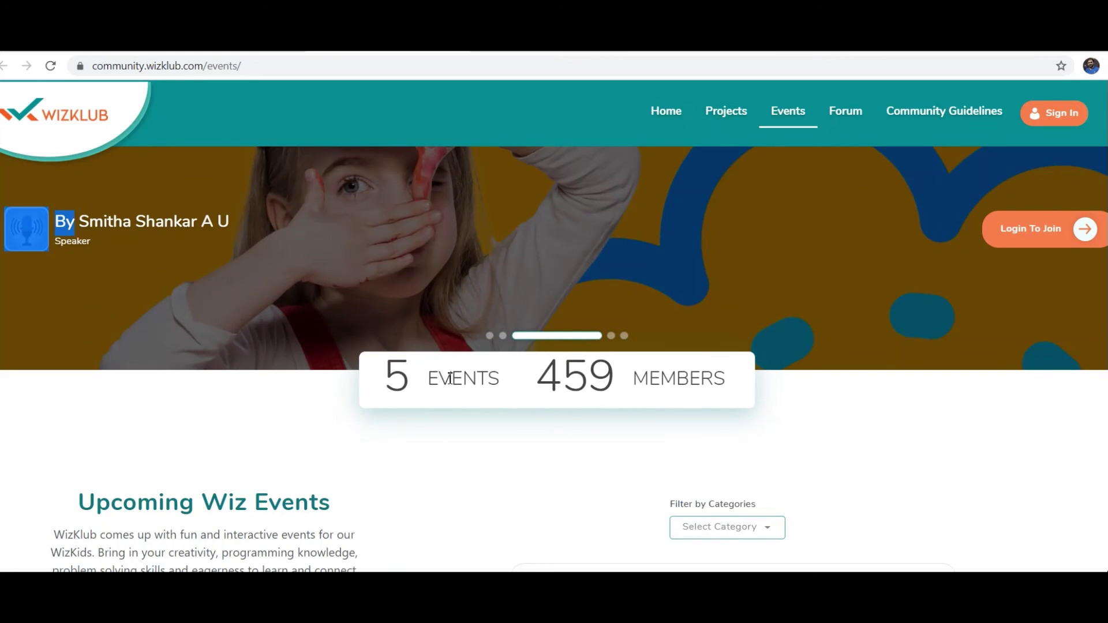
click(505, 342)
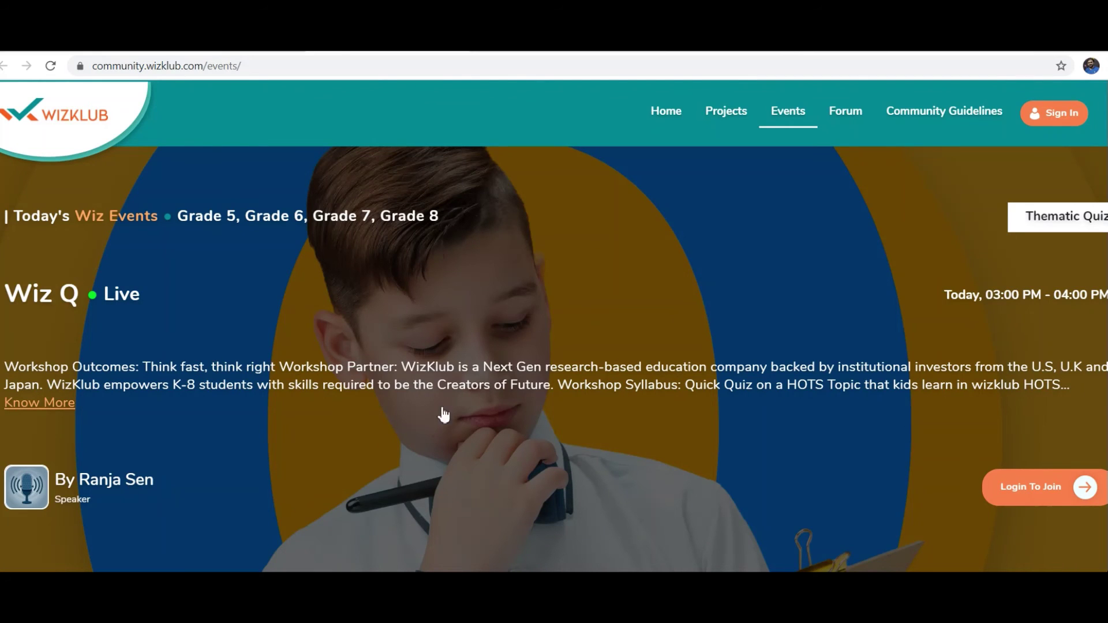
- Look through the Upcoming Wiz Events section, including the event details, grades, date and areas covered
scroll(459, 416, down, 5)
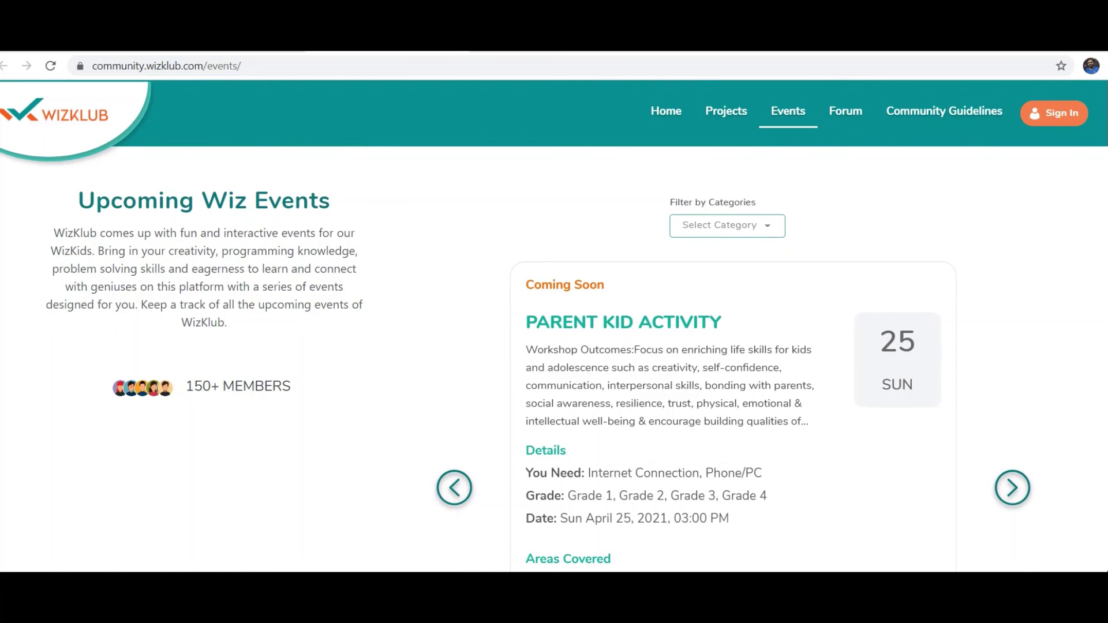
scroll(539, 352, down, 1)
scroll(539, 352, down, 1)
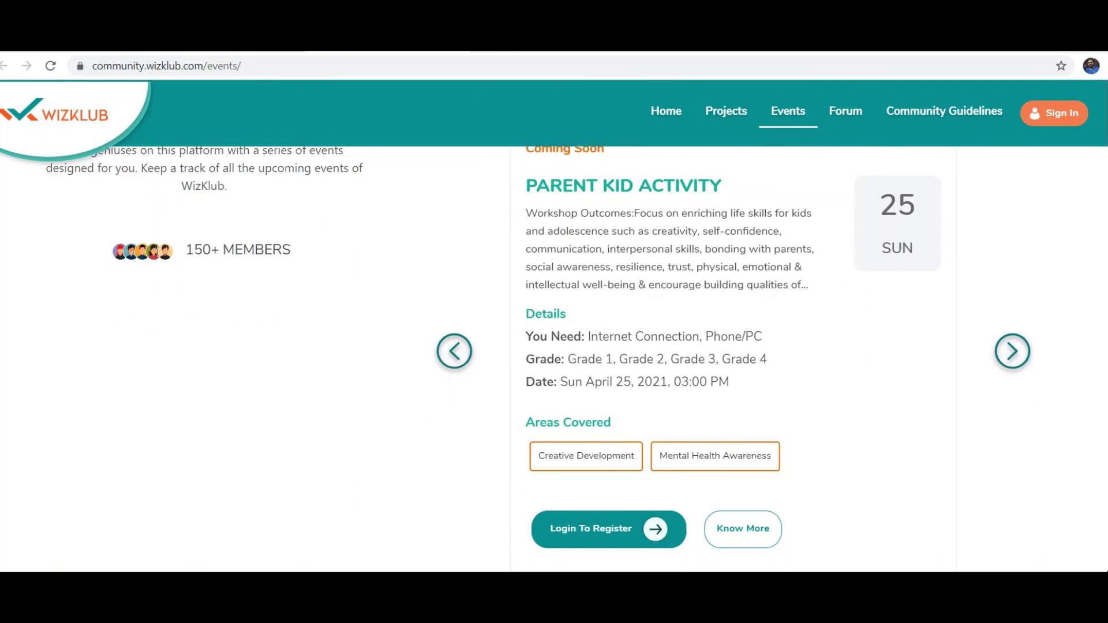
scroll(539, 352, down, 5)
scroll(522, 475, down, 2)
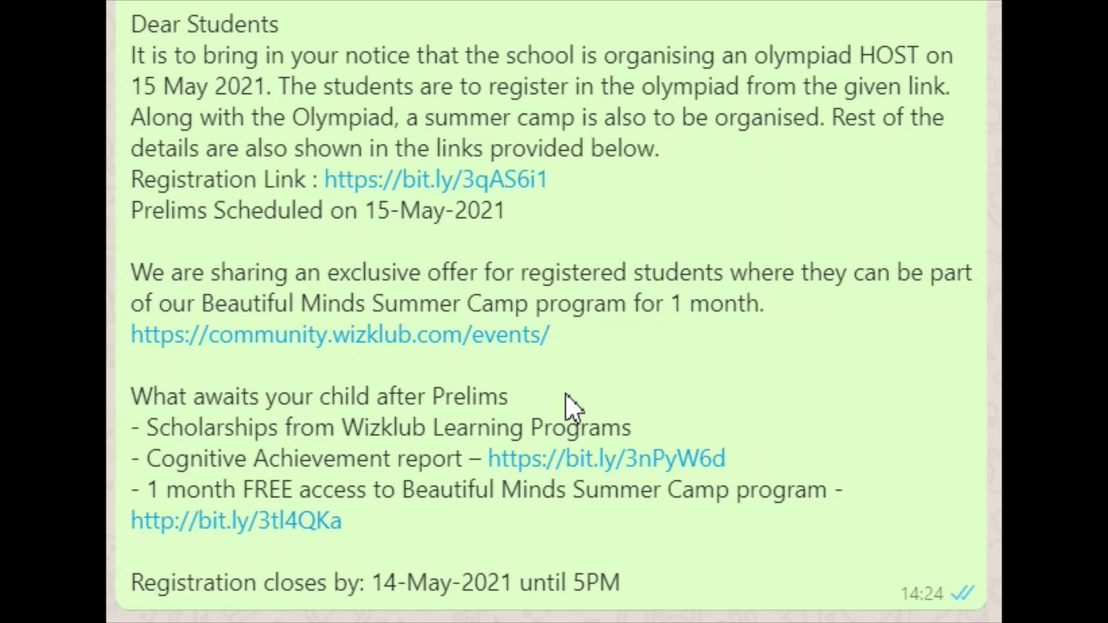
- Open the Cognitive Achievement report link from the message and examine the sample report's skill summary and proficiency table
drag(551, 428, 456, 465)
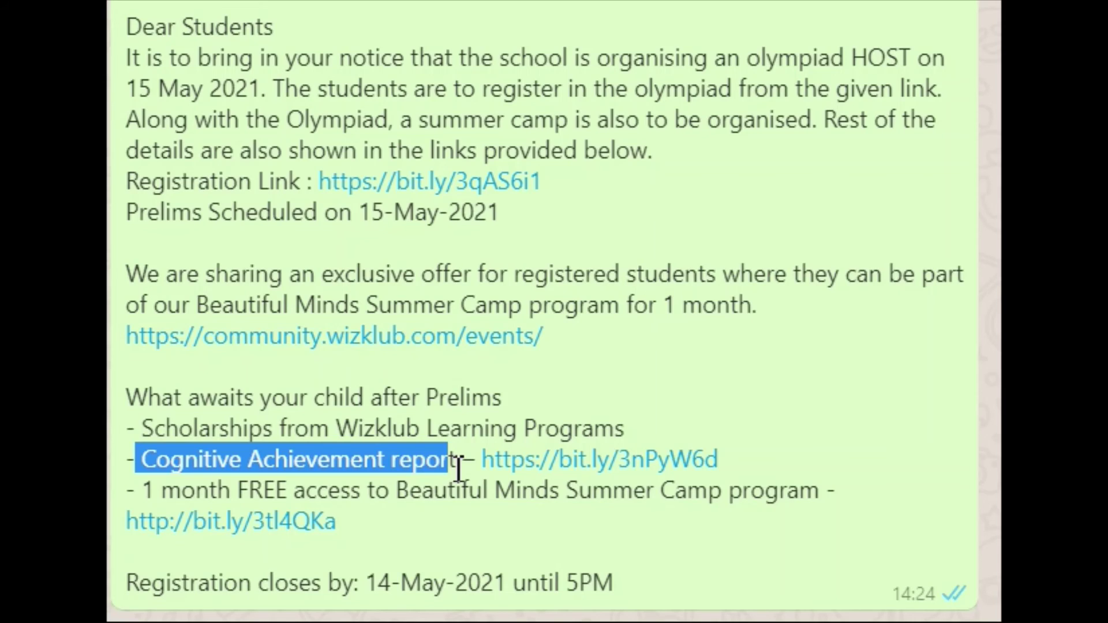
click(608, 465)
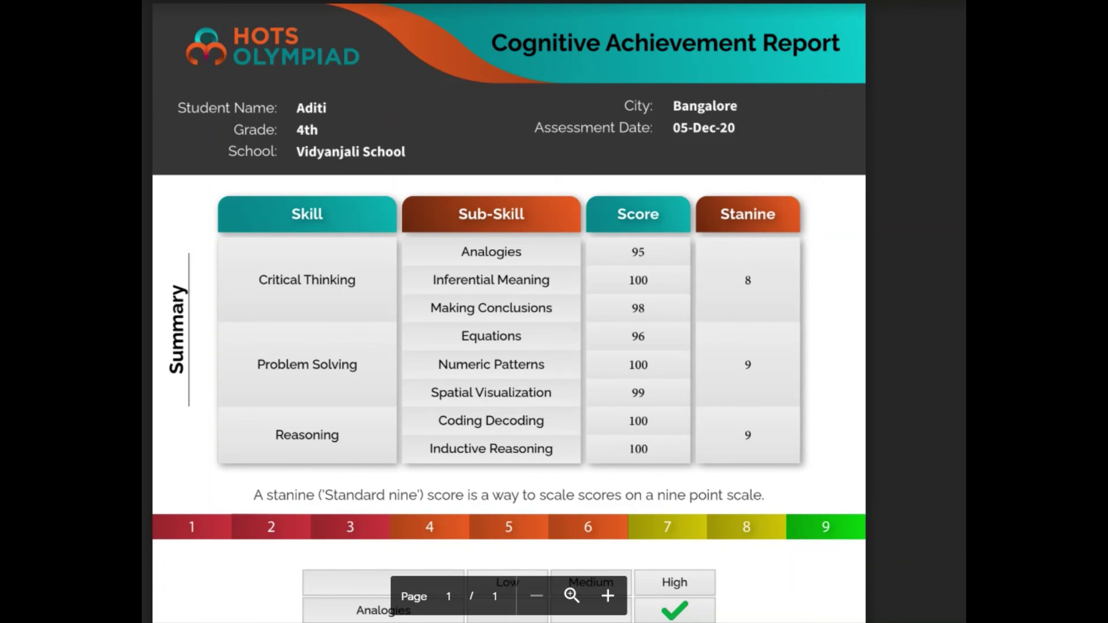
scroll(675, 271, down, 5)
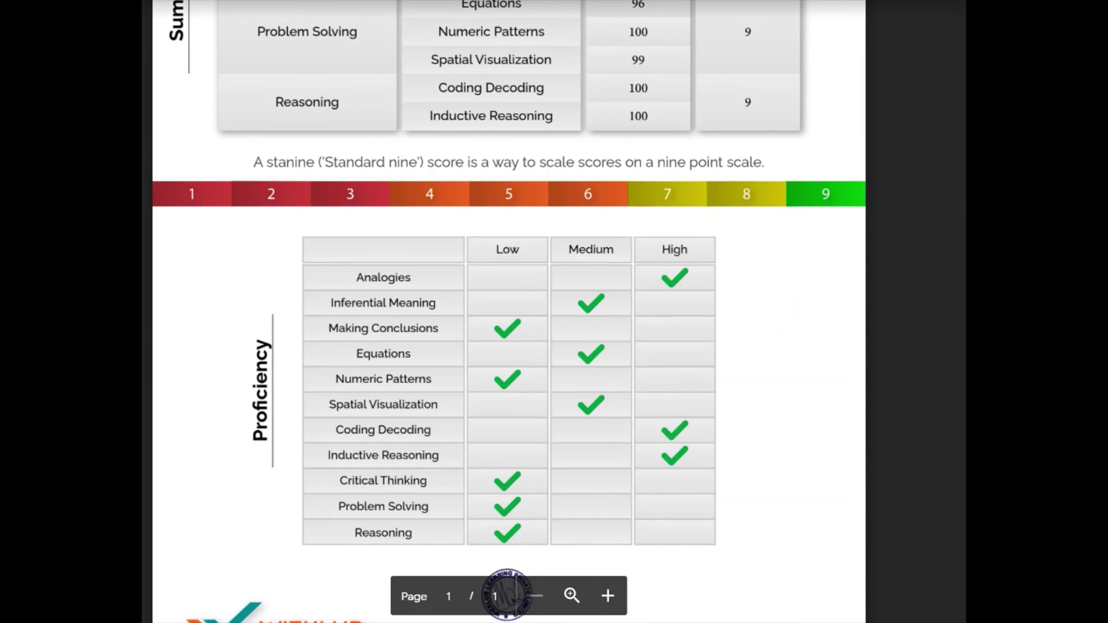
scroll(509, 312, down, 2)
scroll(509, 312, up, 7)
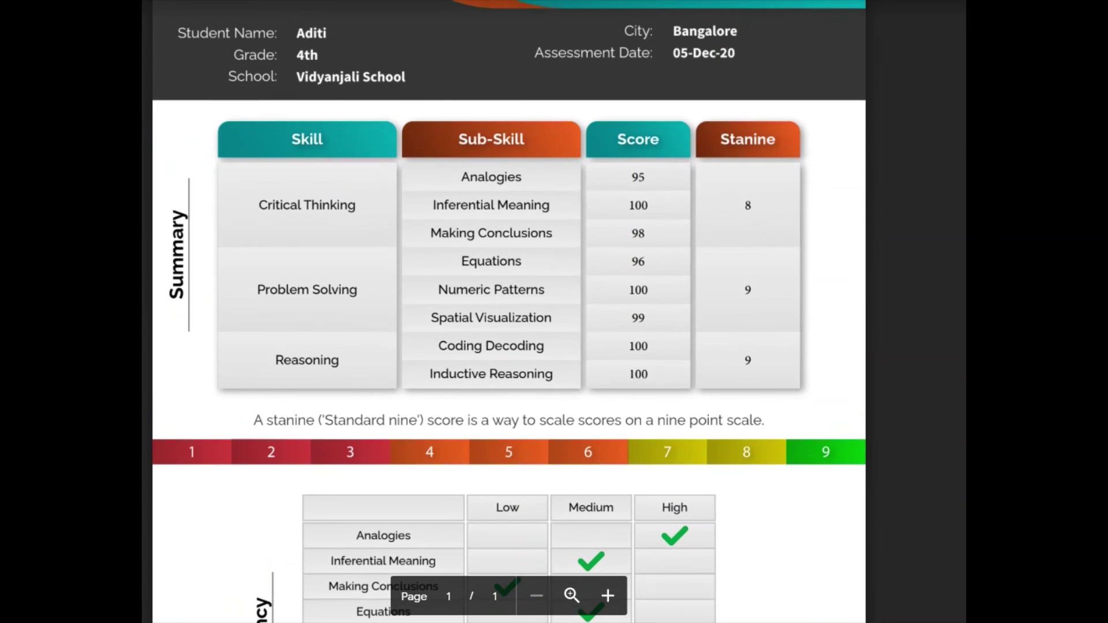
scroll(509, 312, up, 2)
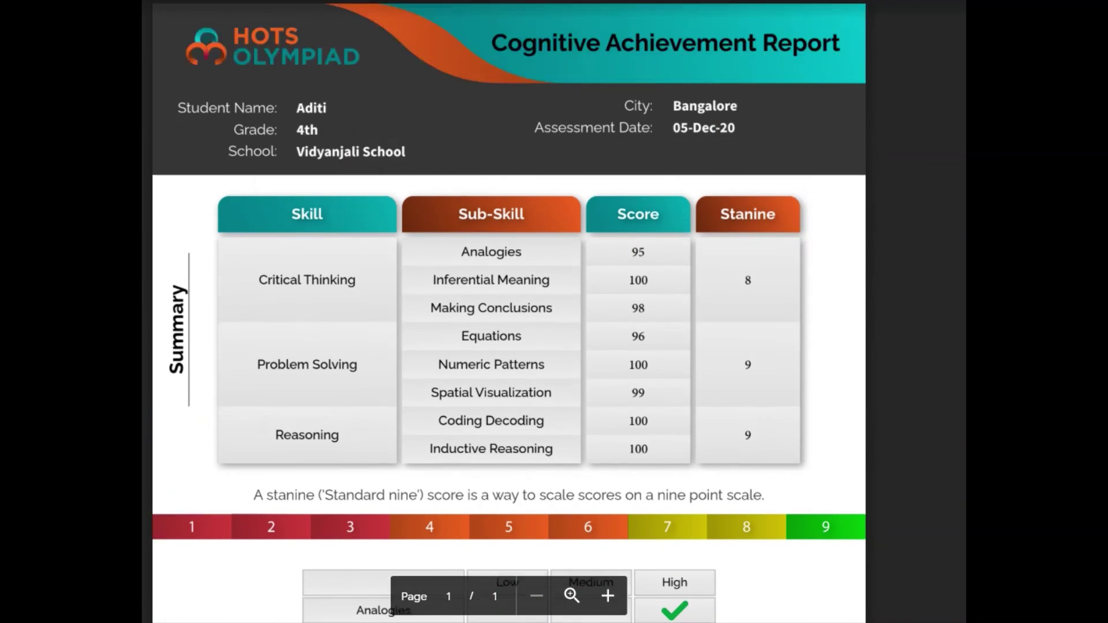